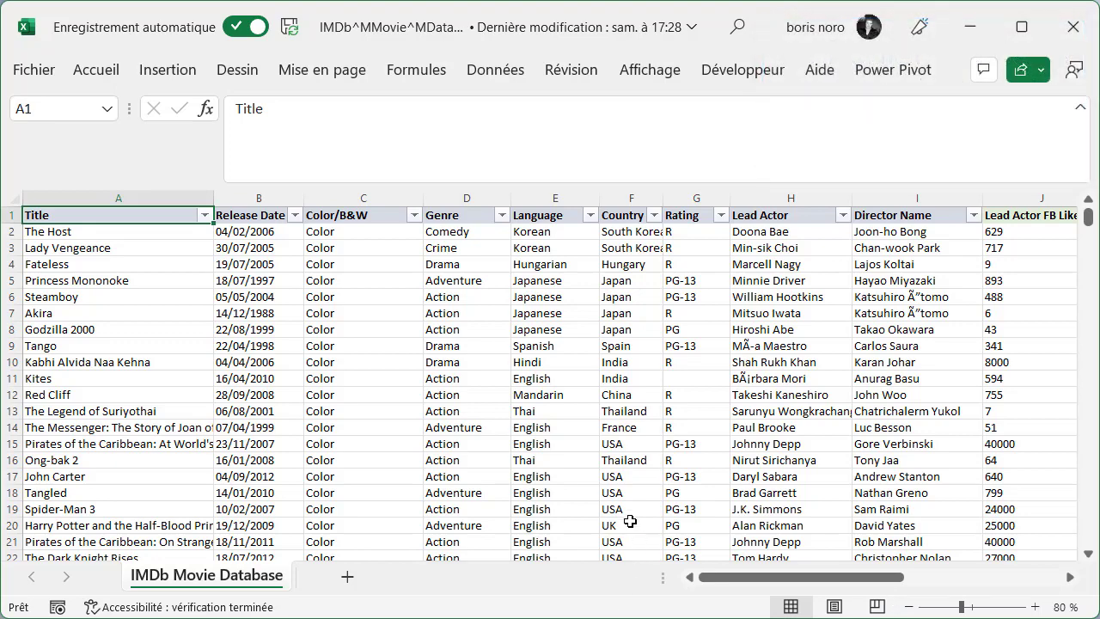
Browse the Excel header row out to Budget, then back to IMDb Score and Gross Revenue
key("ctrl+Right")
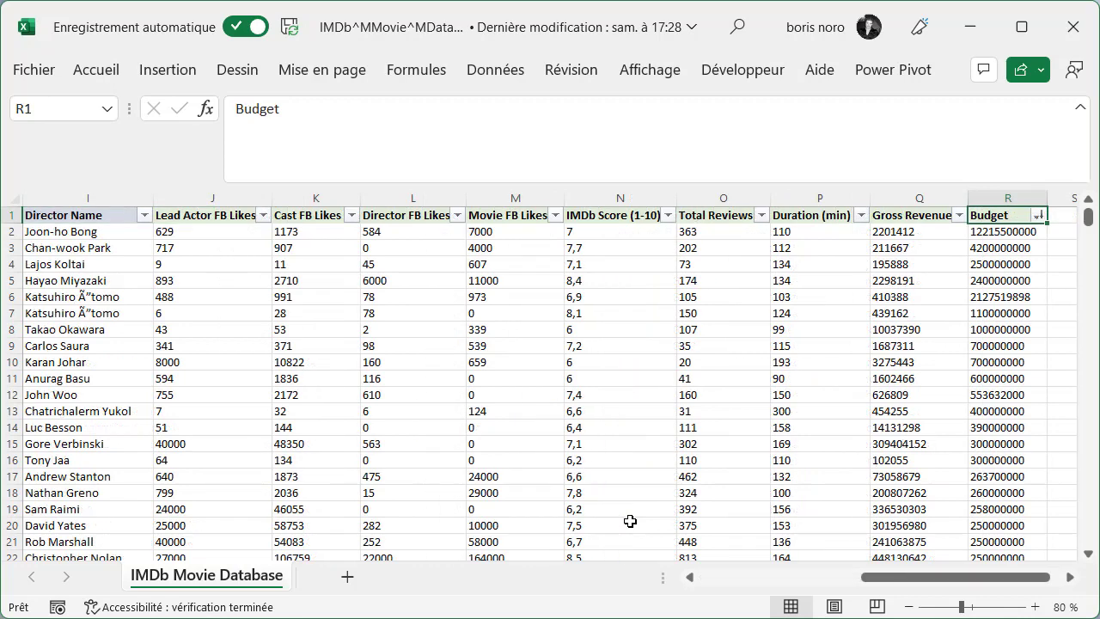
key("Left")
key("Left")
key("Left")
key("Left")
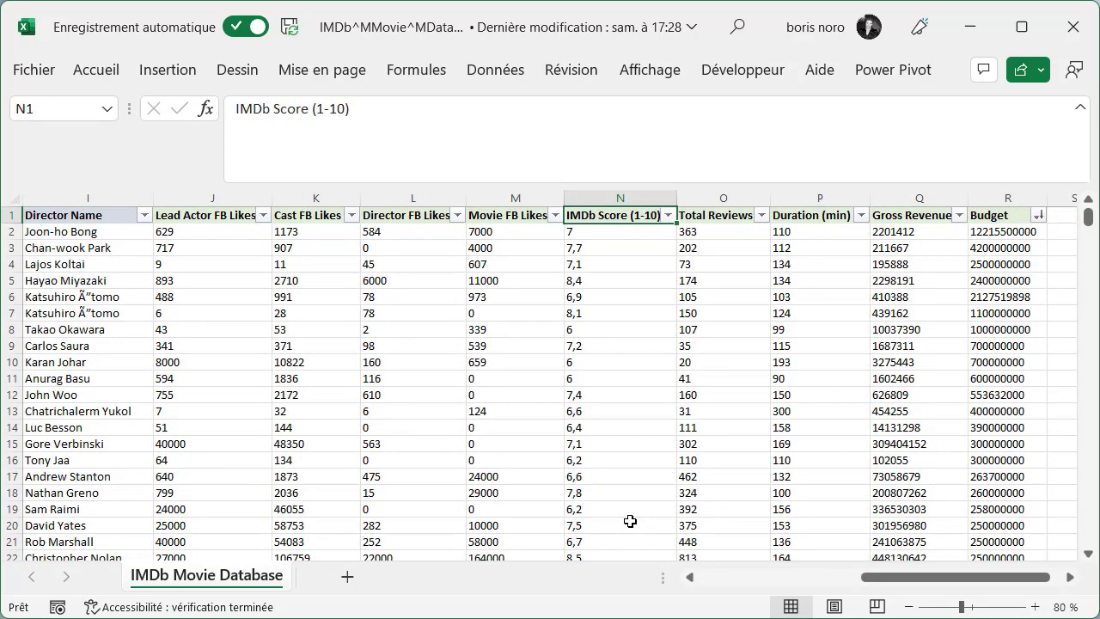
key("Right")
key("Right")
key("Right")
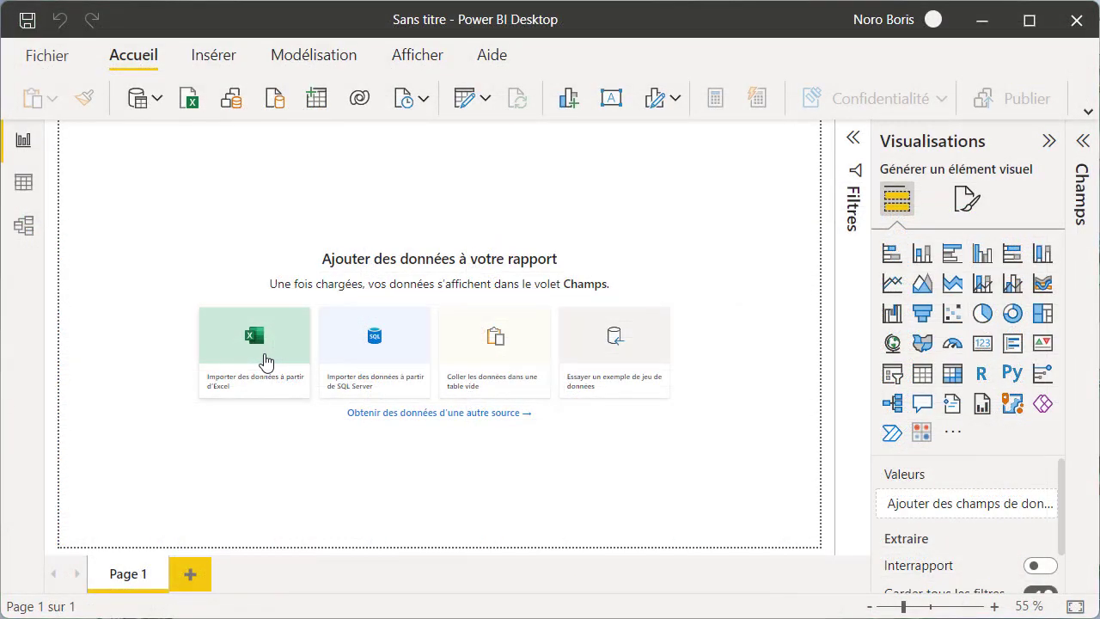
Import the IMDb Movie Database table from IMDb+Movie+Database.xlsx into Power BI
left_click(265, 361)
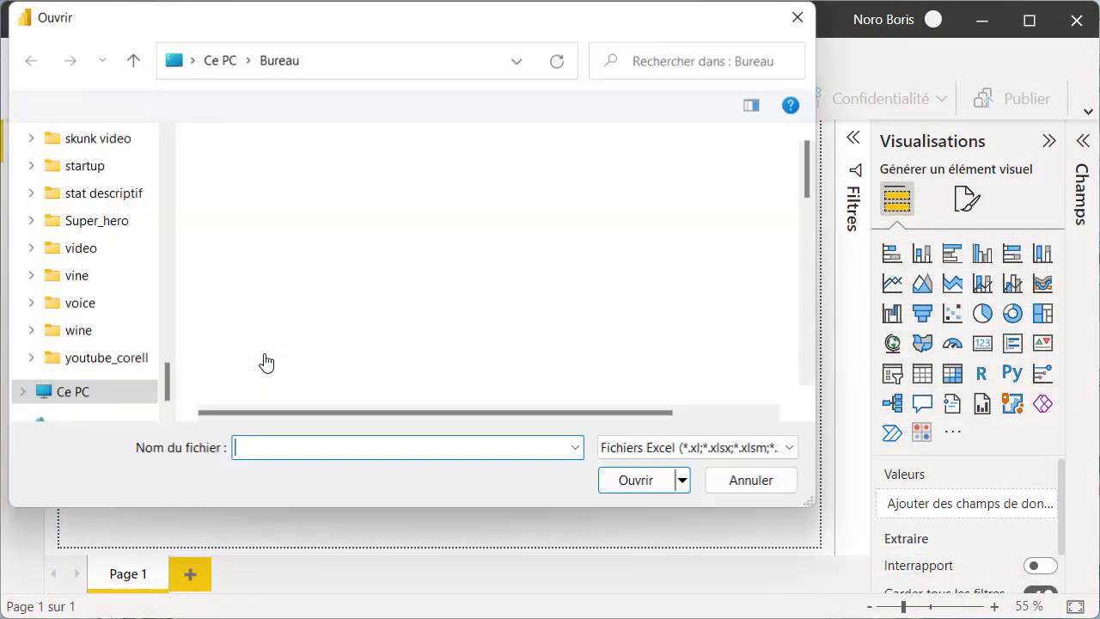
double_click(309, 386)
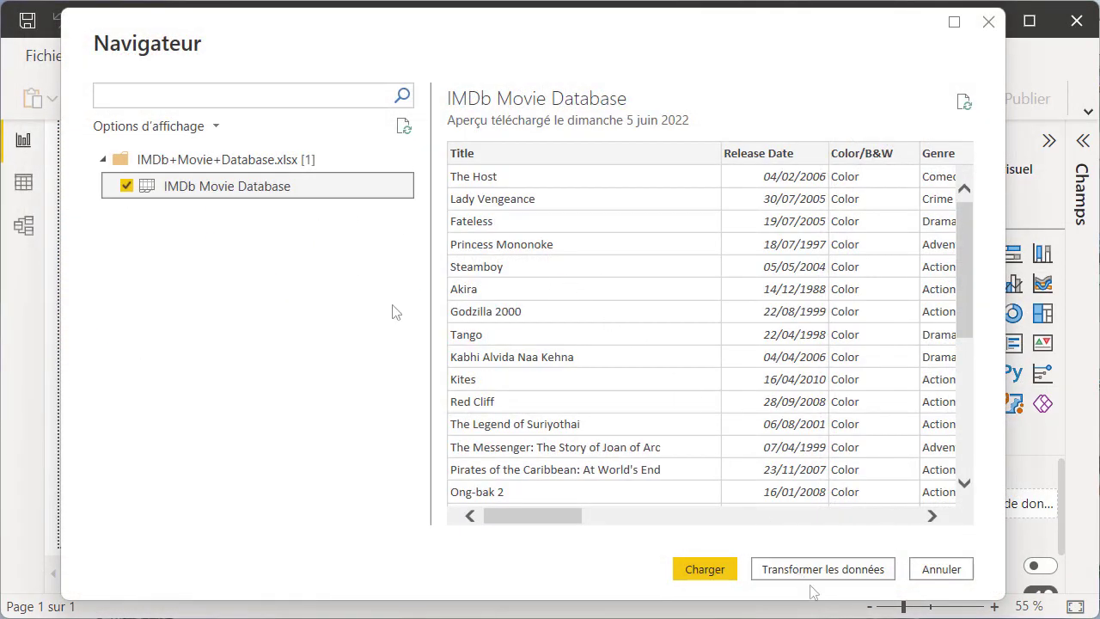
left_click(698, 572)
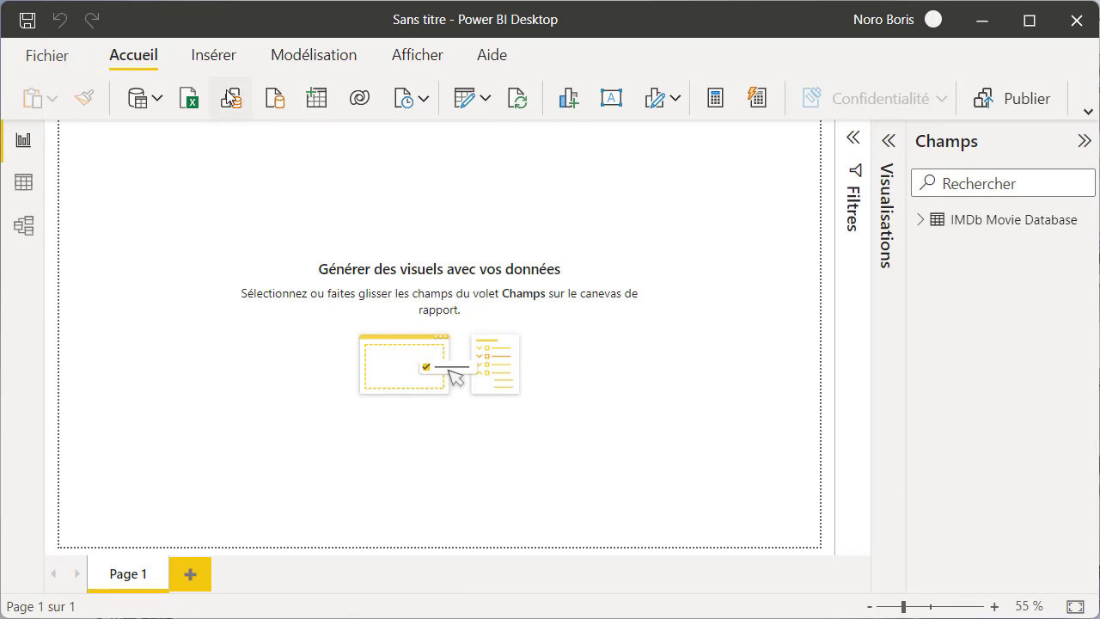
Add a Q&A visual to the report page and try the count countries suggestion
left_click(211, 61)
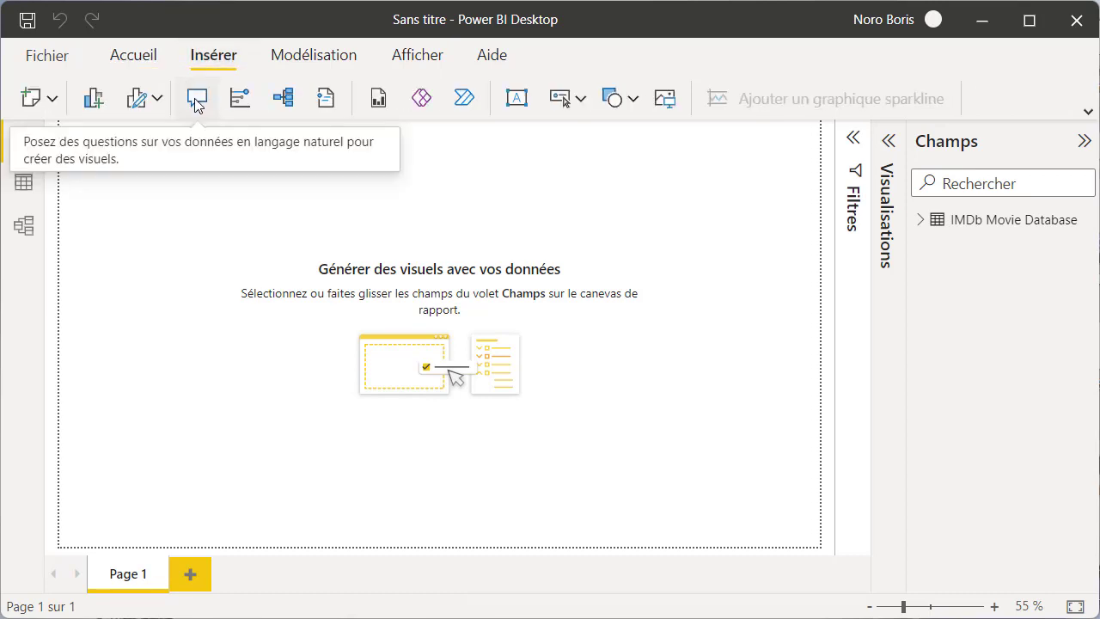
left_click(197, 100)
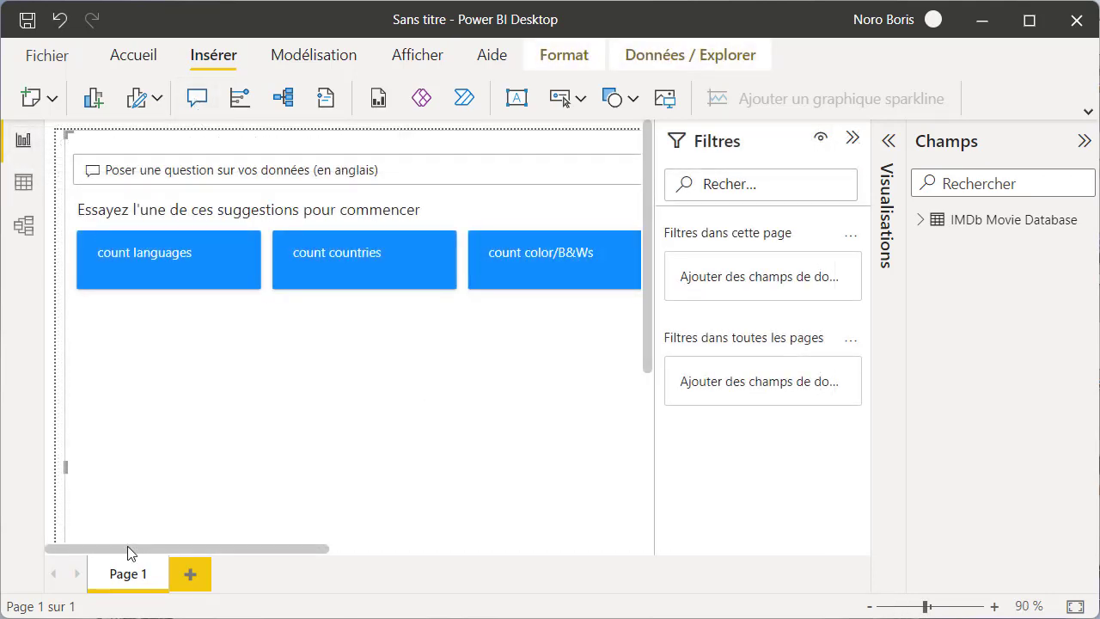
left_click(381, 272)
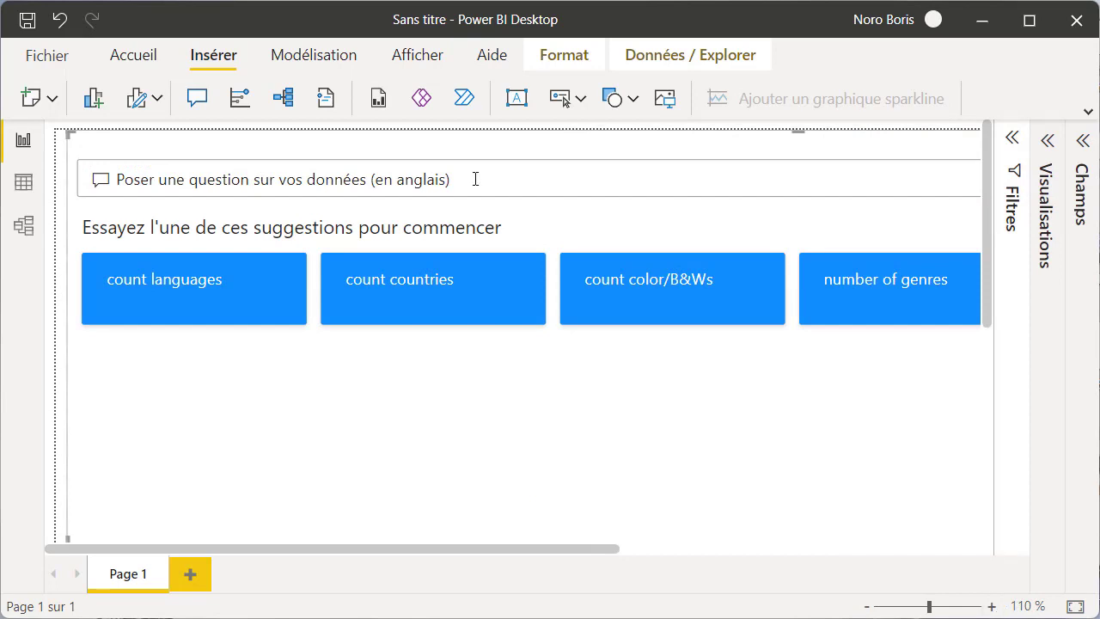
Ask Q&A for the top 10 IMDb score (1-10) by title
left_click(475, 178)
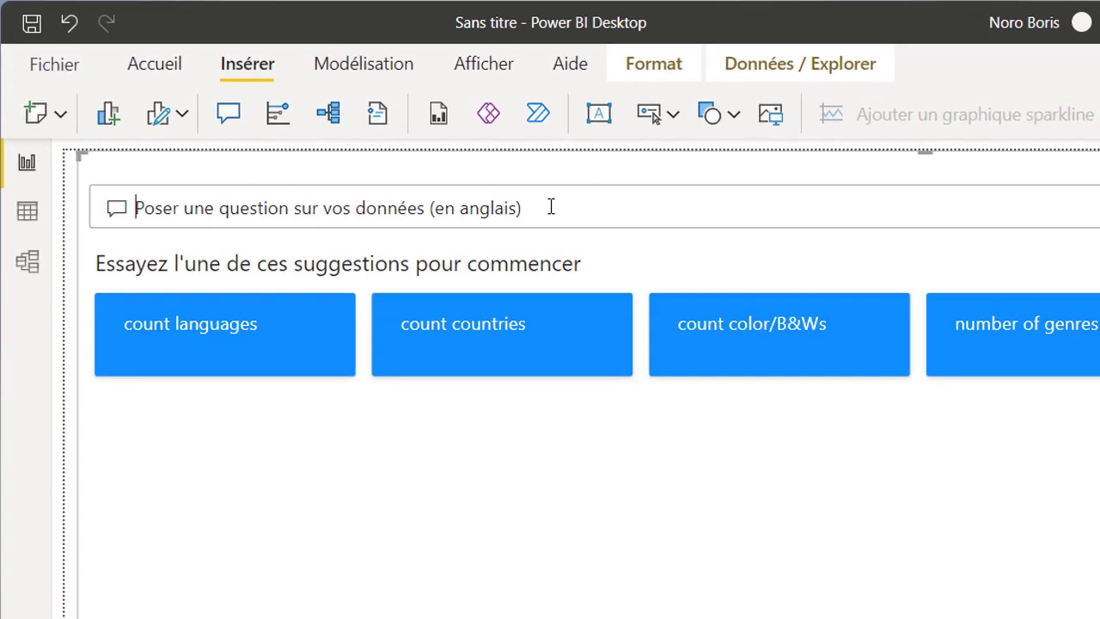
type("what ar")
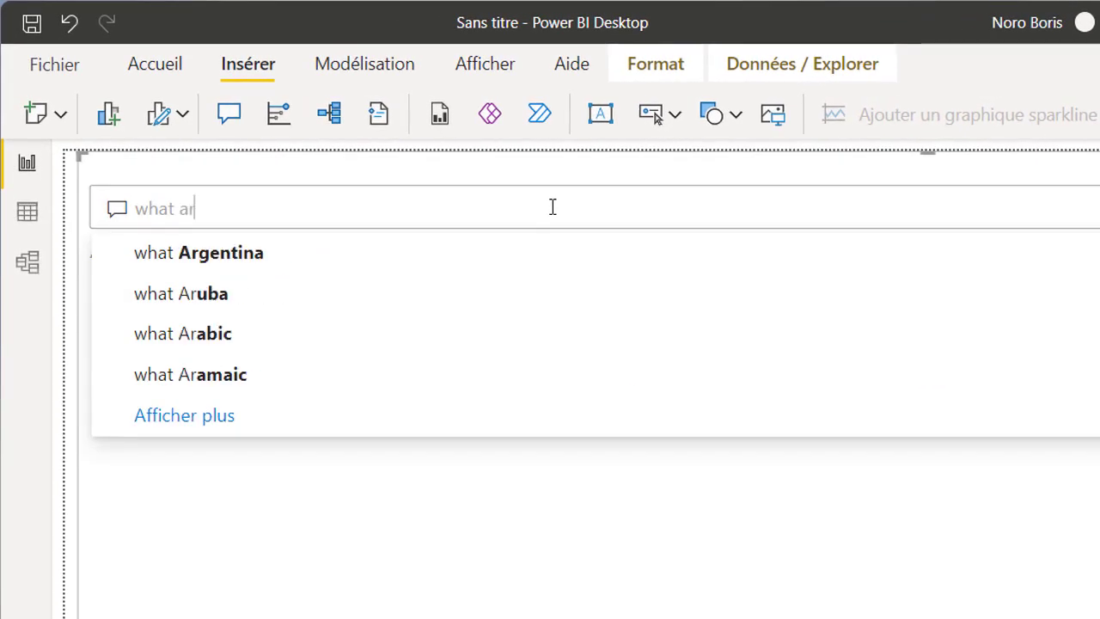
type("e the top score")
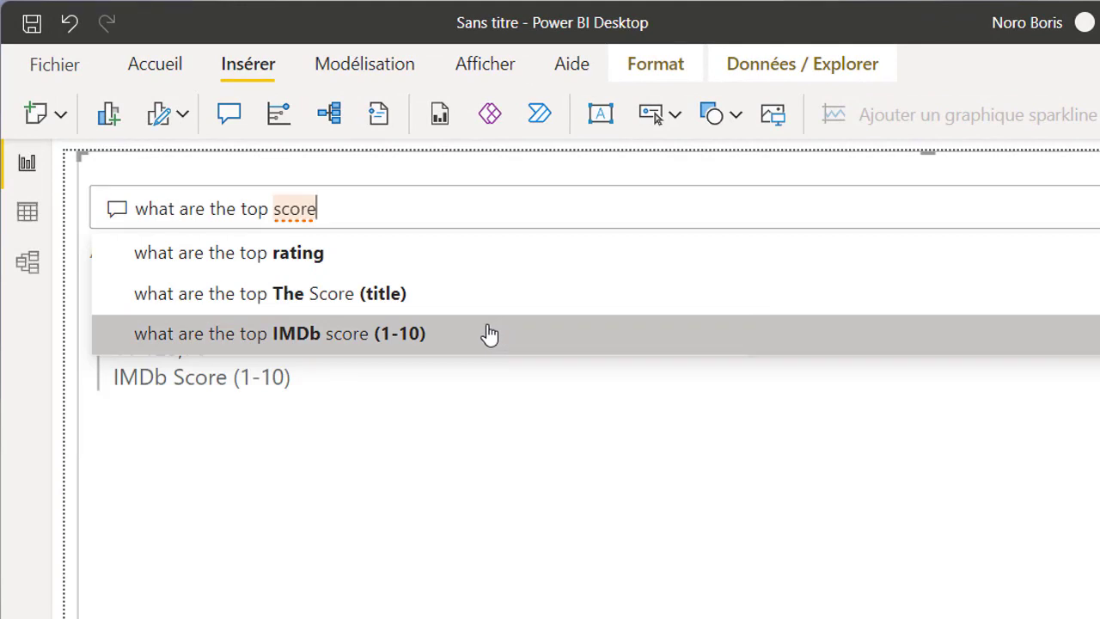
left_click(489, 334)
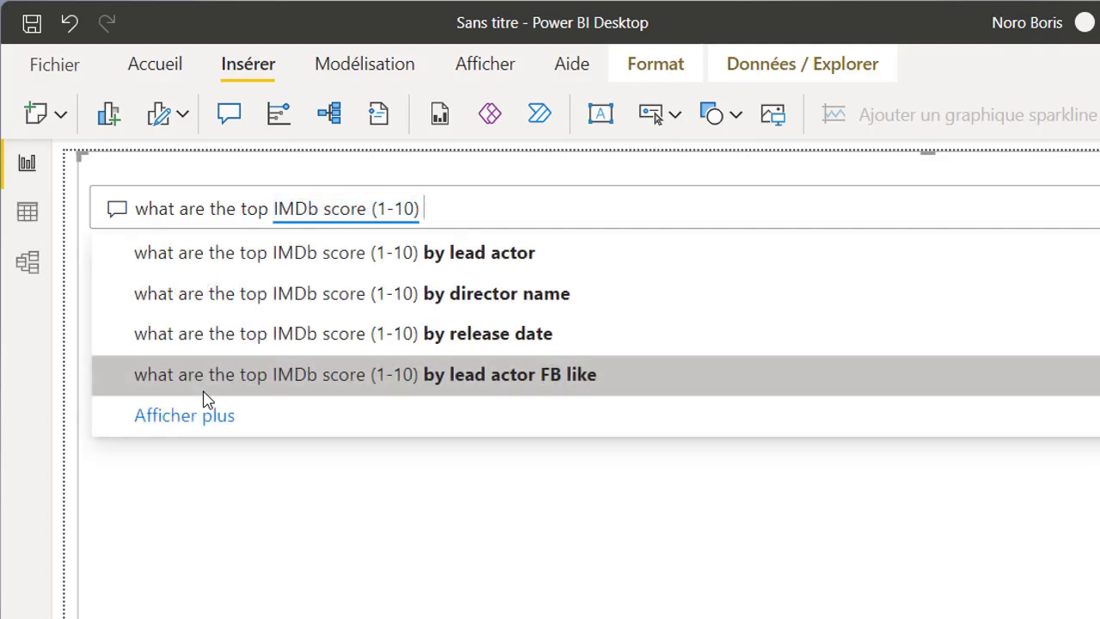
type("by title")
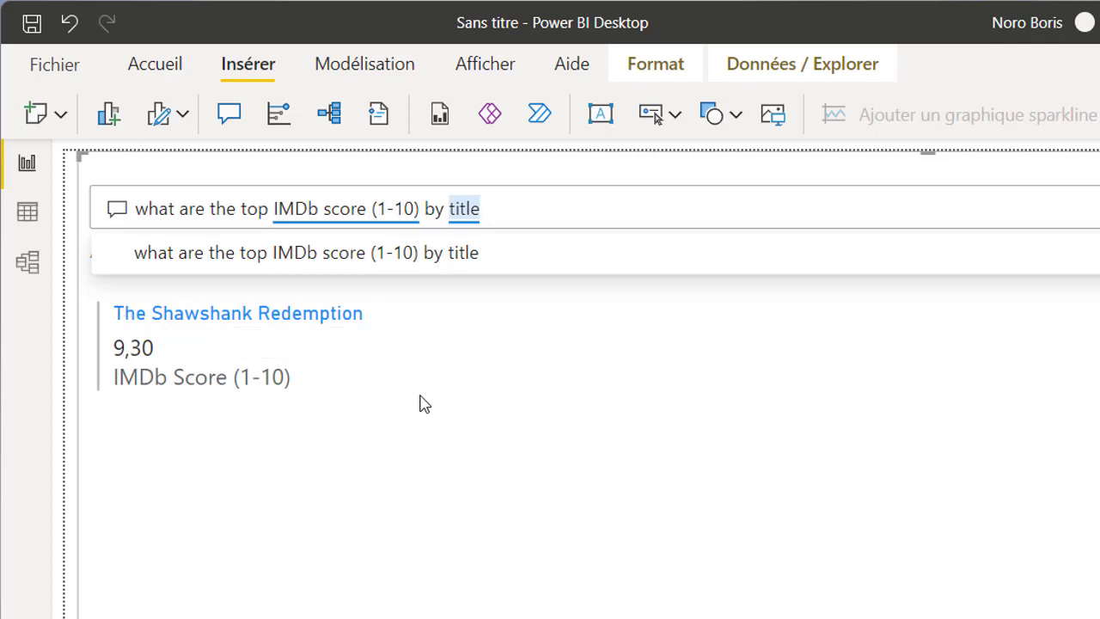
left_click(268, 213)
type("10")
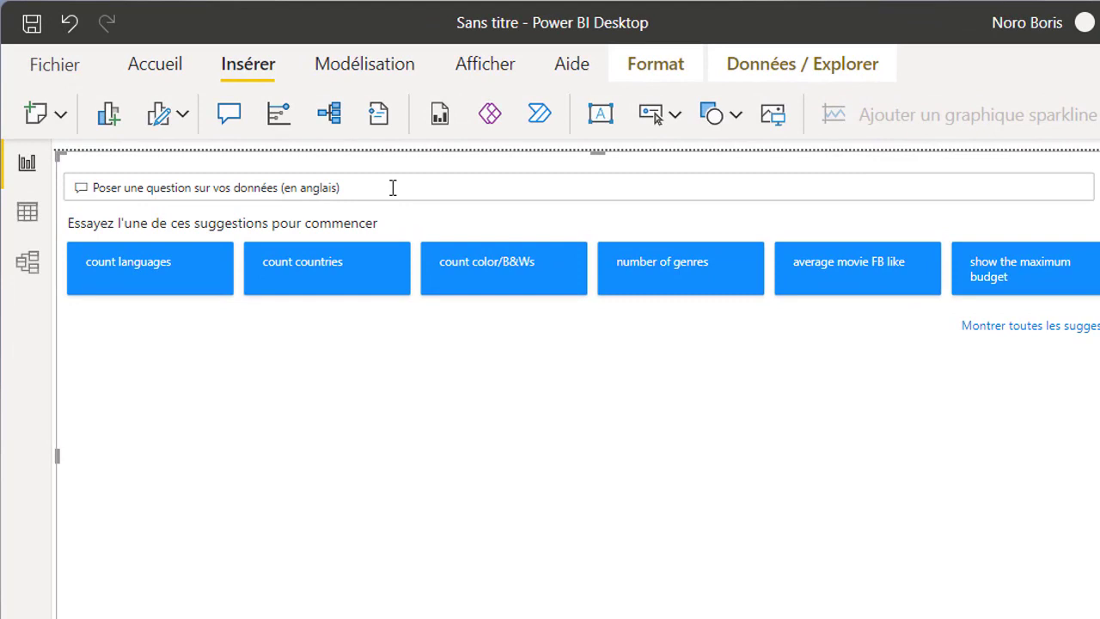
Ask Q&A 'what are the top 5 horror title'
type("what are the top 5 horror")
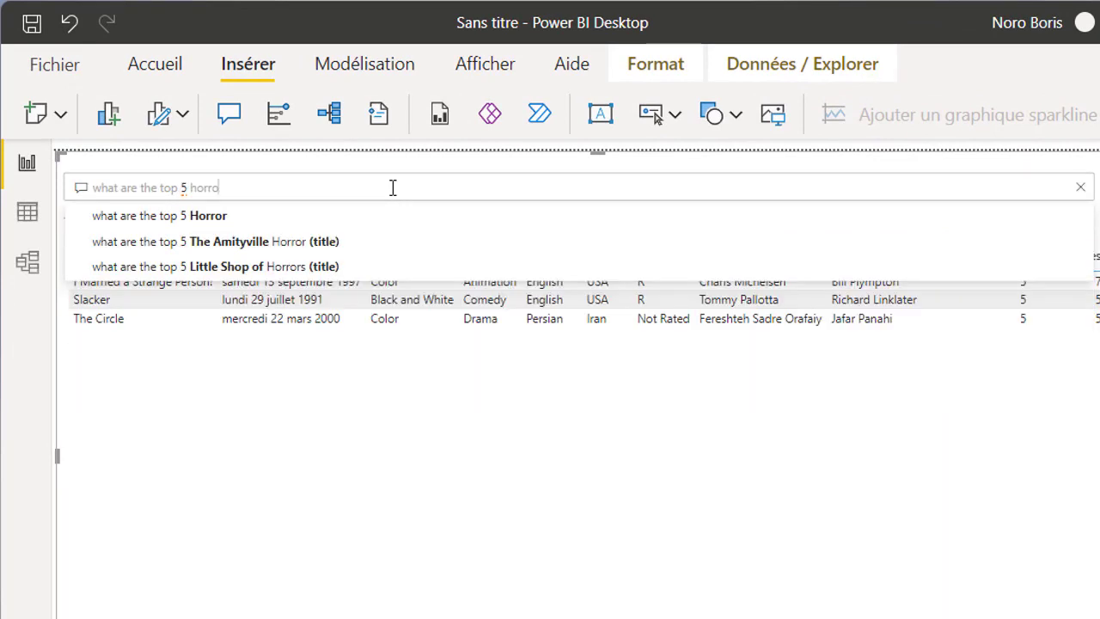
key("Return")
type("t")
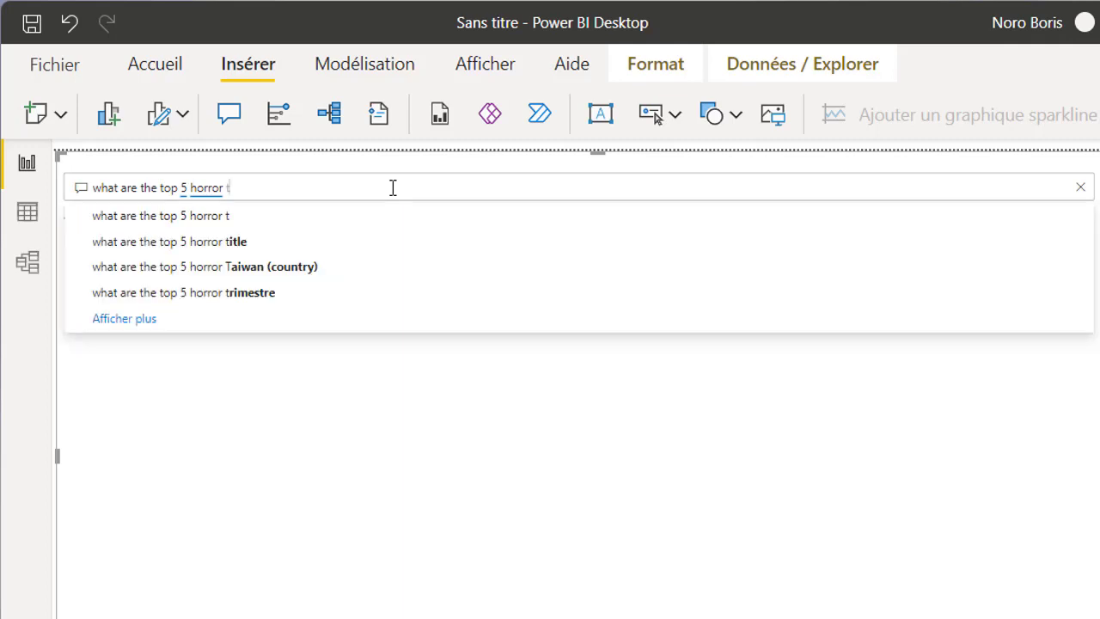
type("itle")
key("Return")
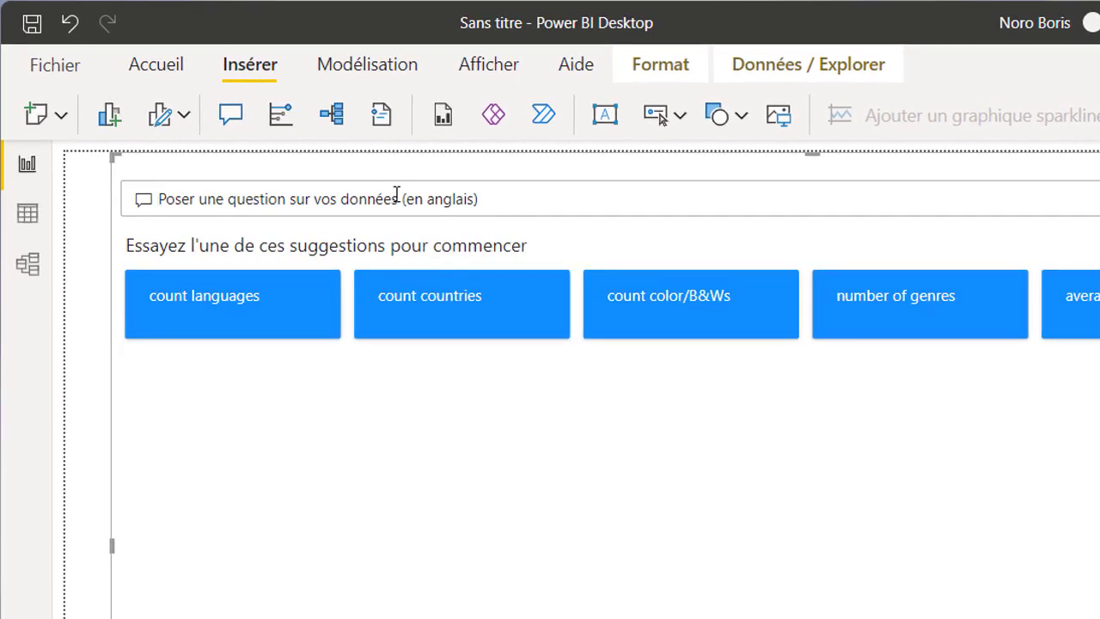
Ask Q&A for the top 5 Japanese titles, led by Seven Samurai
type("what are top 5")
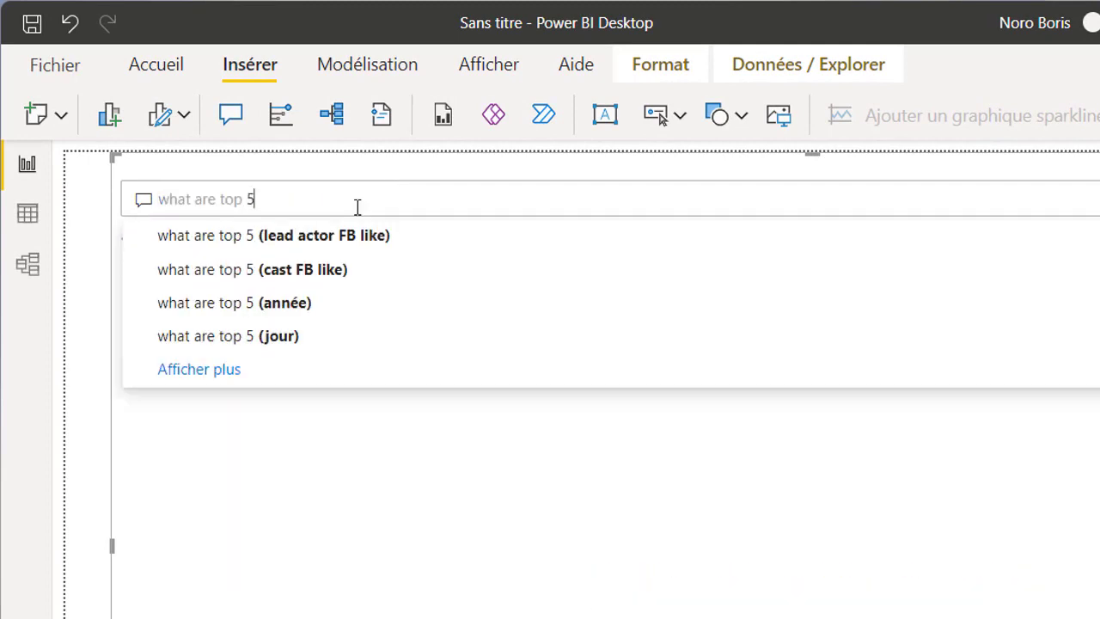
type(" japanese title")
key("Return")
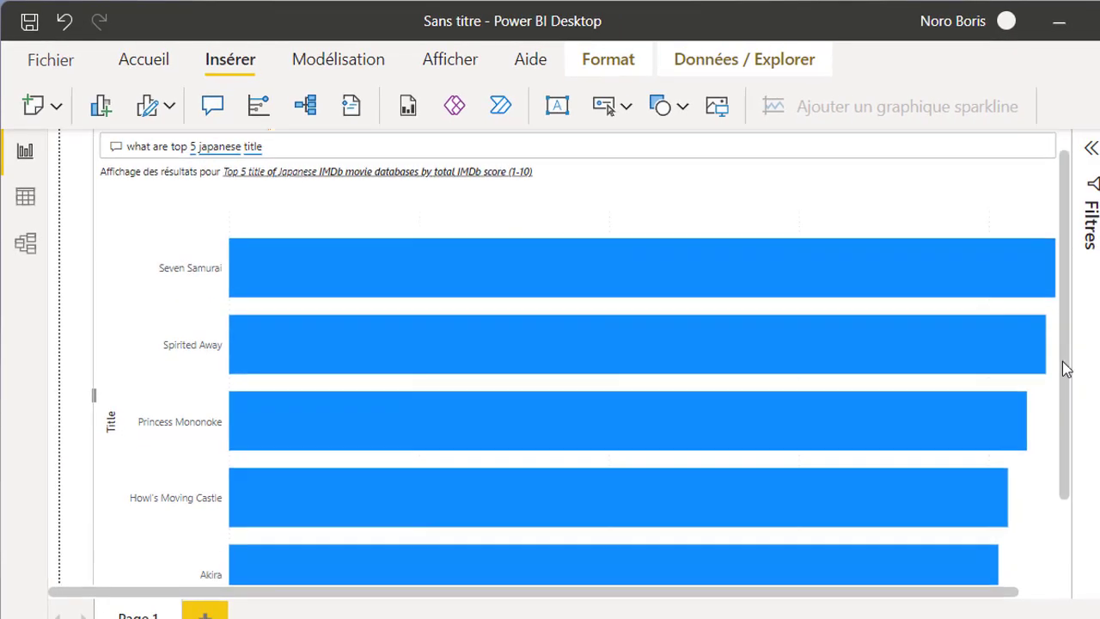
left_click_drag(1062, 362, 1080, 405)
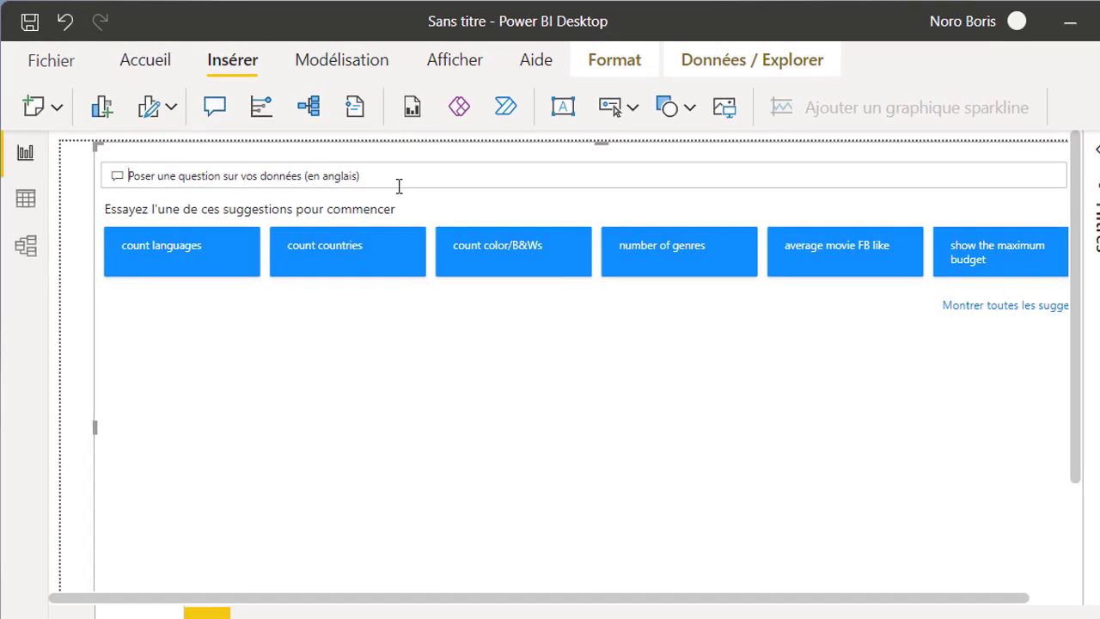
Ask Q&A for the average IMDb score by genre
type("what are the average imbd")
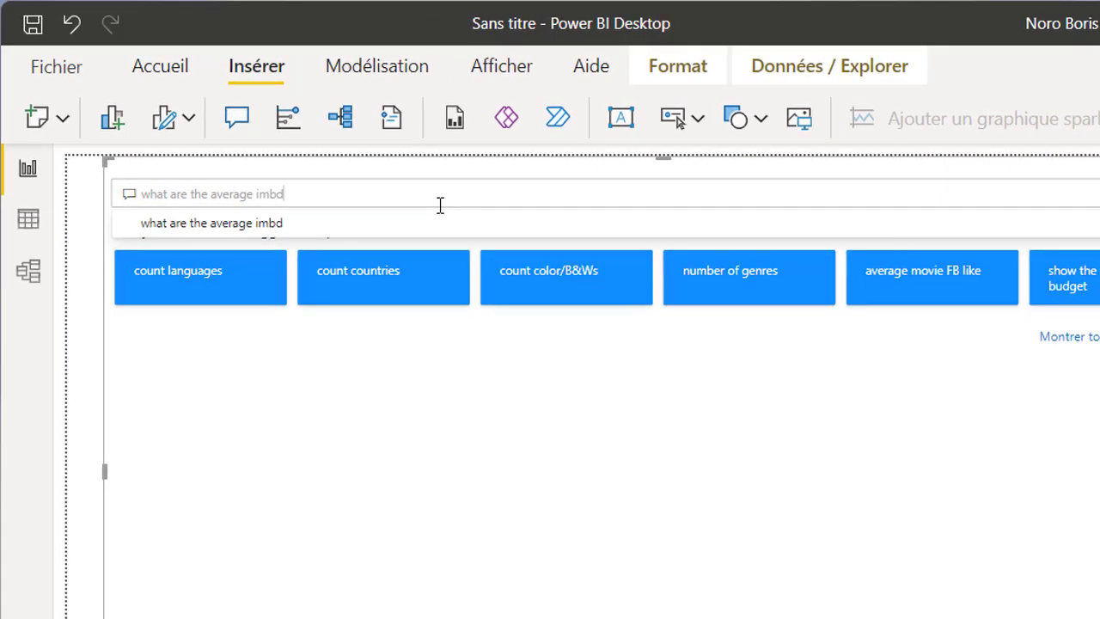
type(" by")
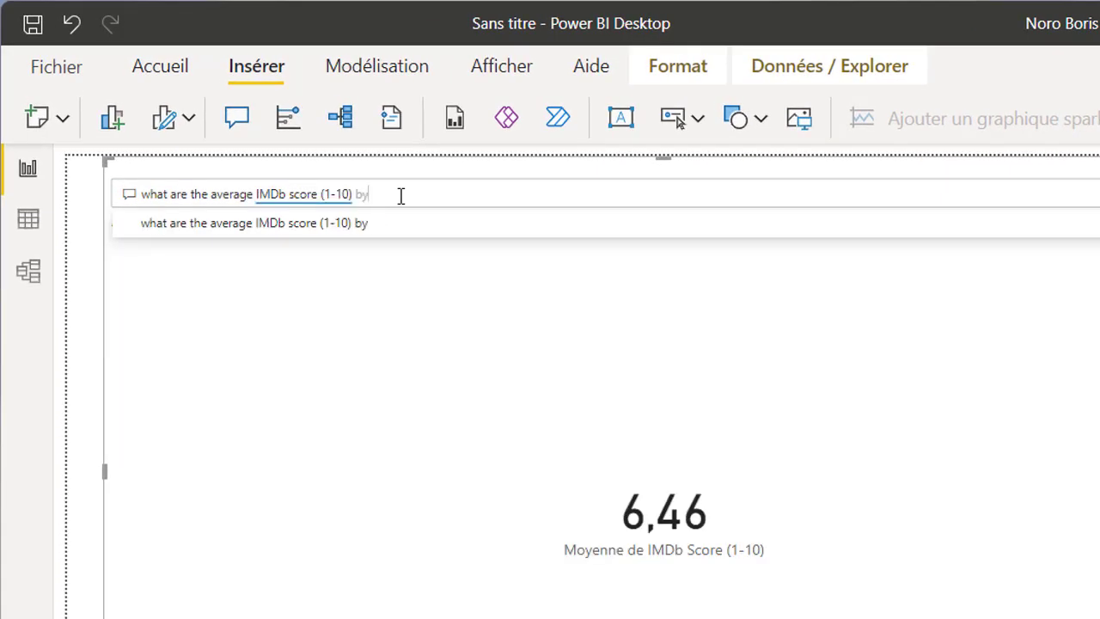
type(" gen")
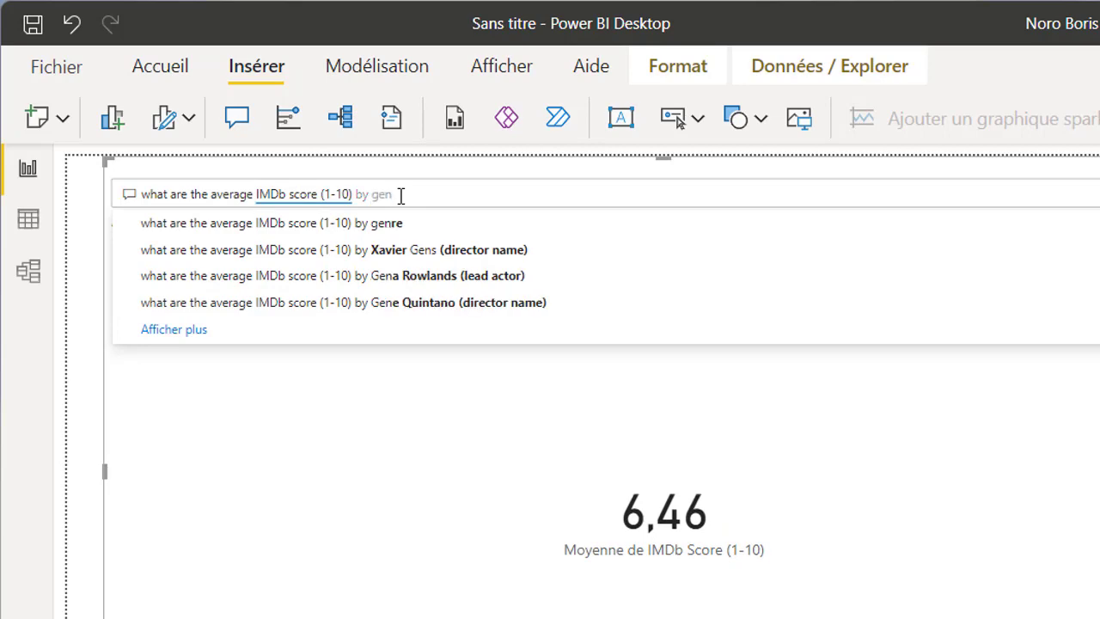
type("re")
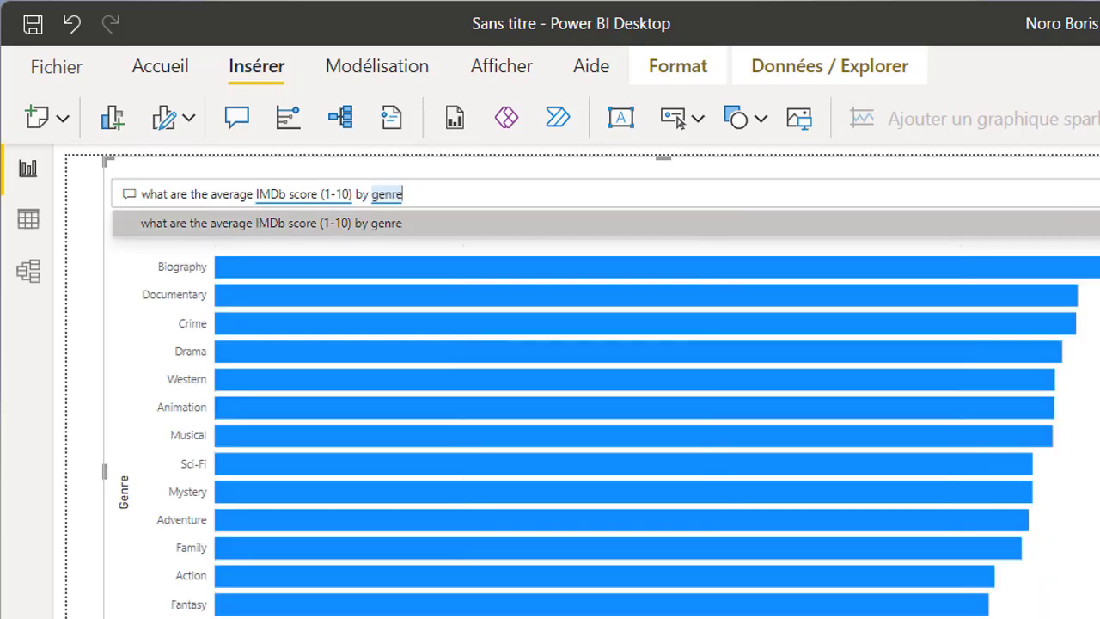
scroll(1092, 343, "down", 5)
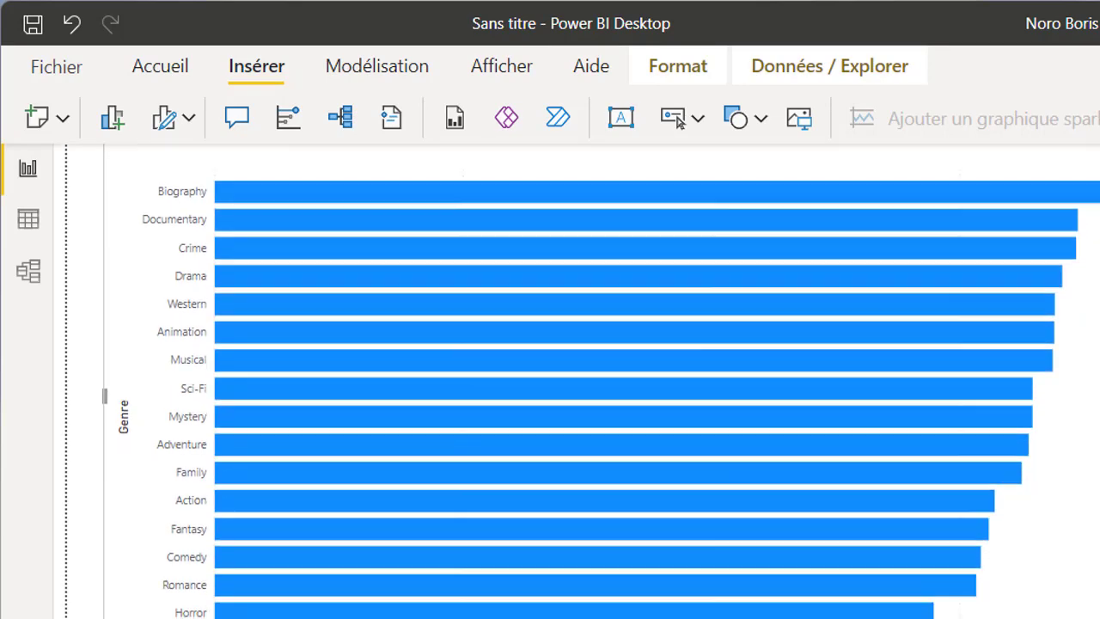
scroll(1091, 344, "up", 5)
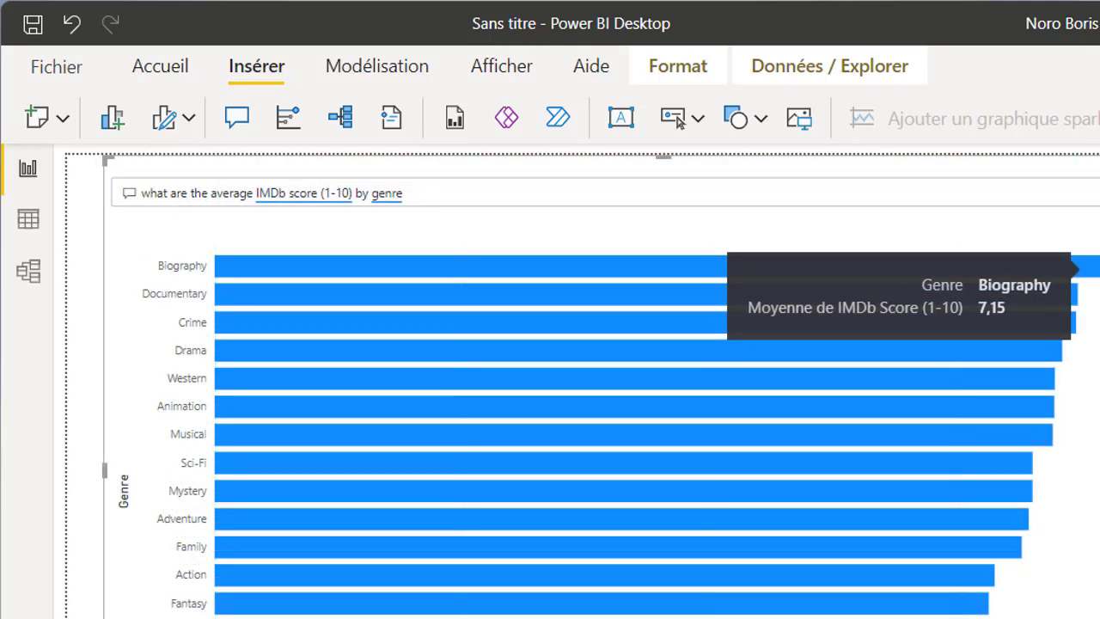
scroll(1025, 540, "down", 5)
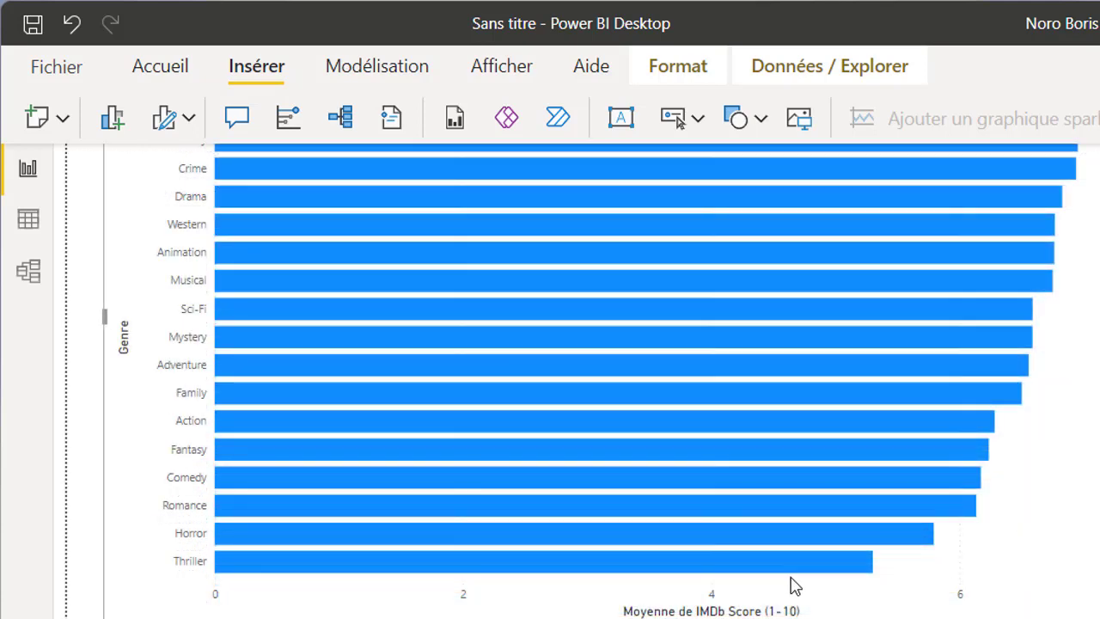
mouse_move(773, 562)
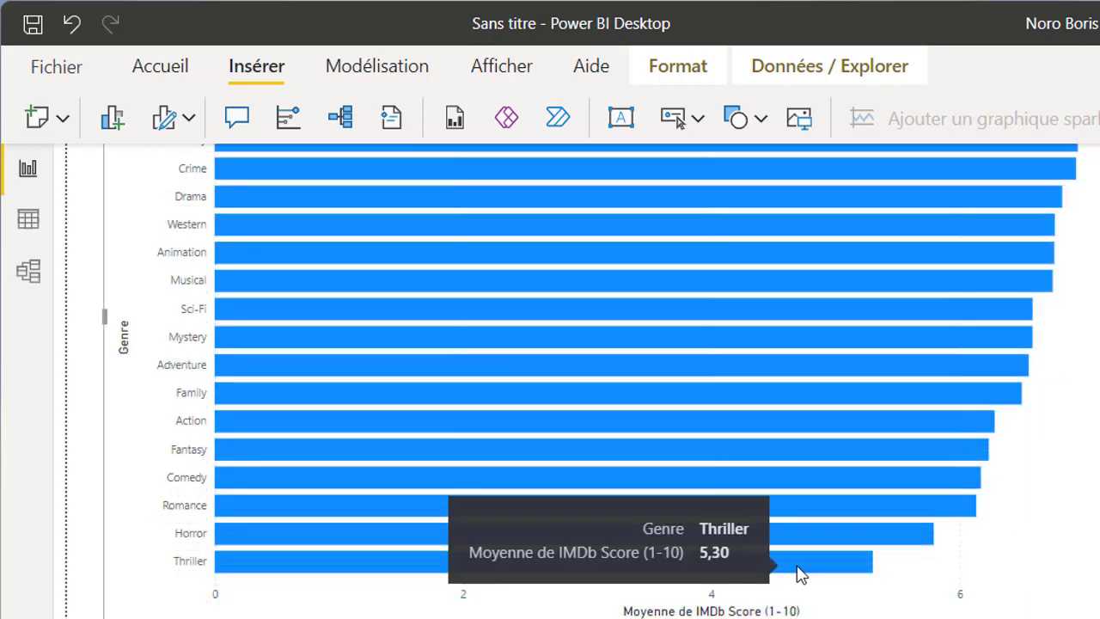
scroll(545, 344, "up", 5)
Change the question to average score by country, then clear it
left_click(545, 196)
type("cou")
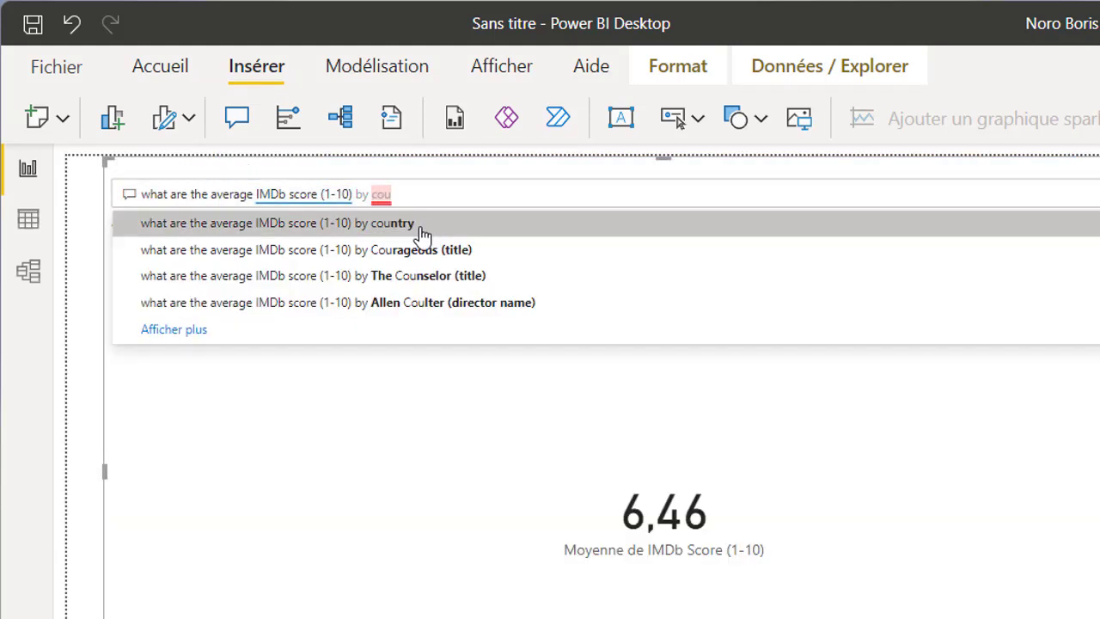
left_click(422, 225)
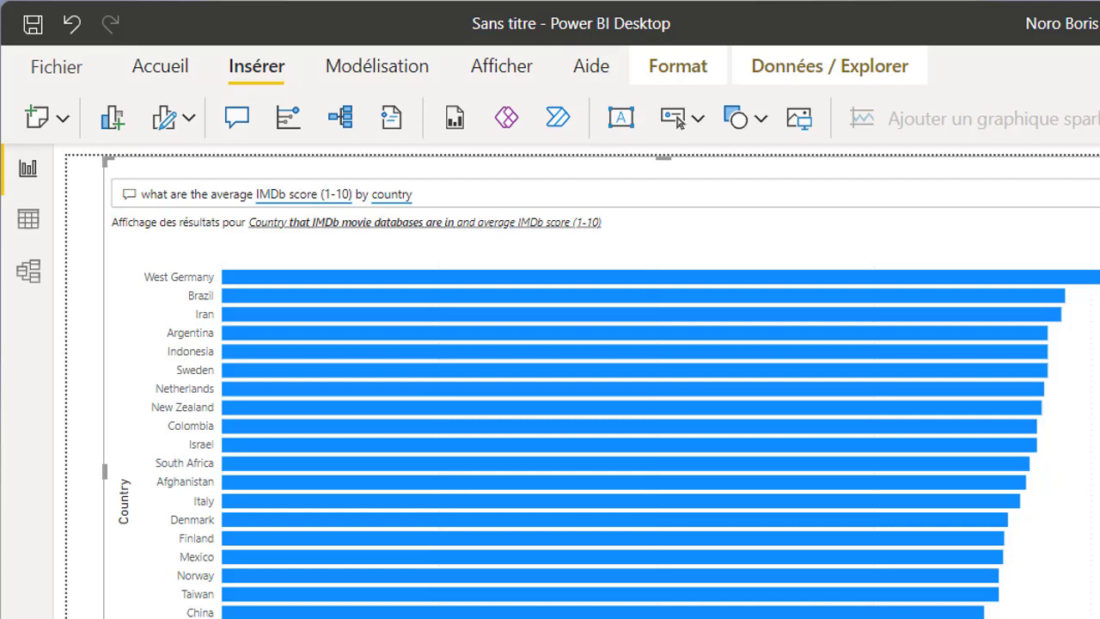
key("ctrl+a")
key("BackSpace")
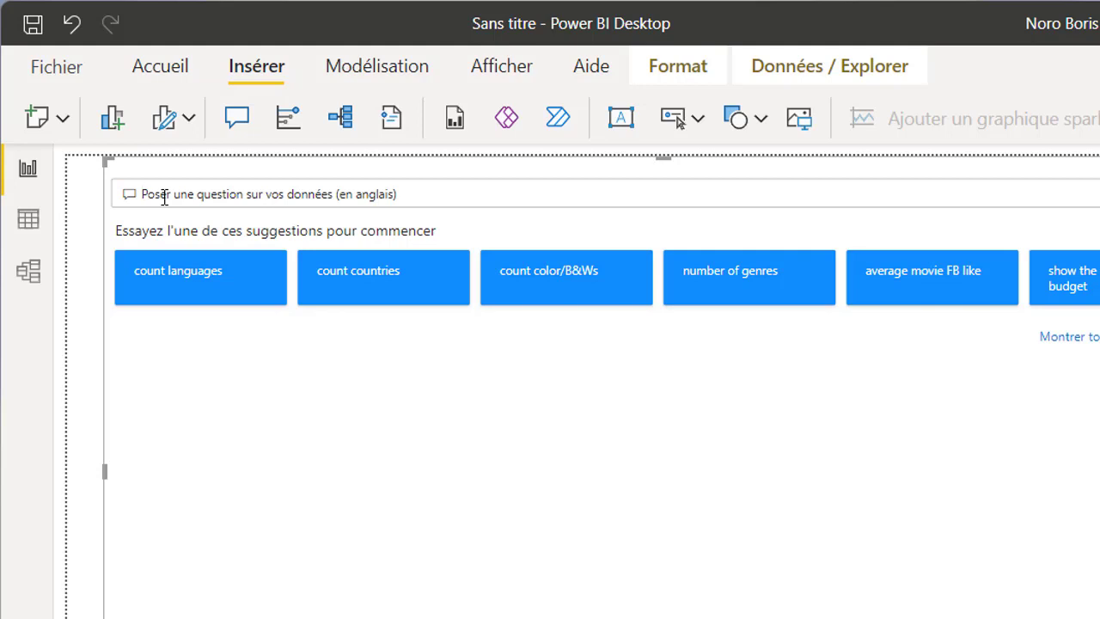
Ask Q&A to show budget and revenue by genre
type("show")
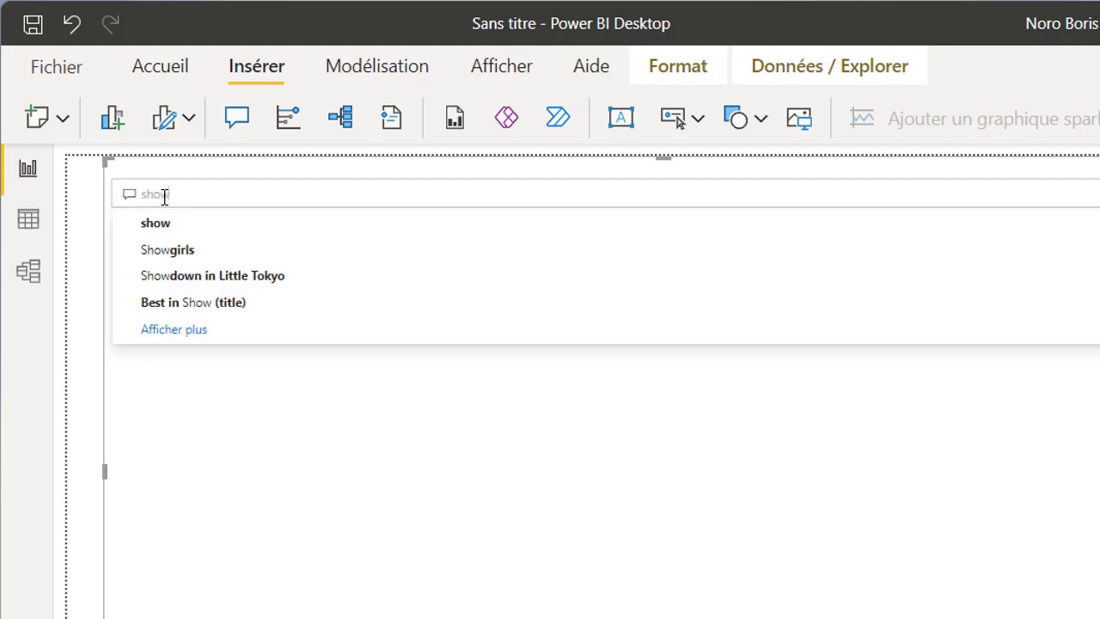
type(" budget a")
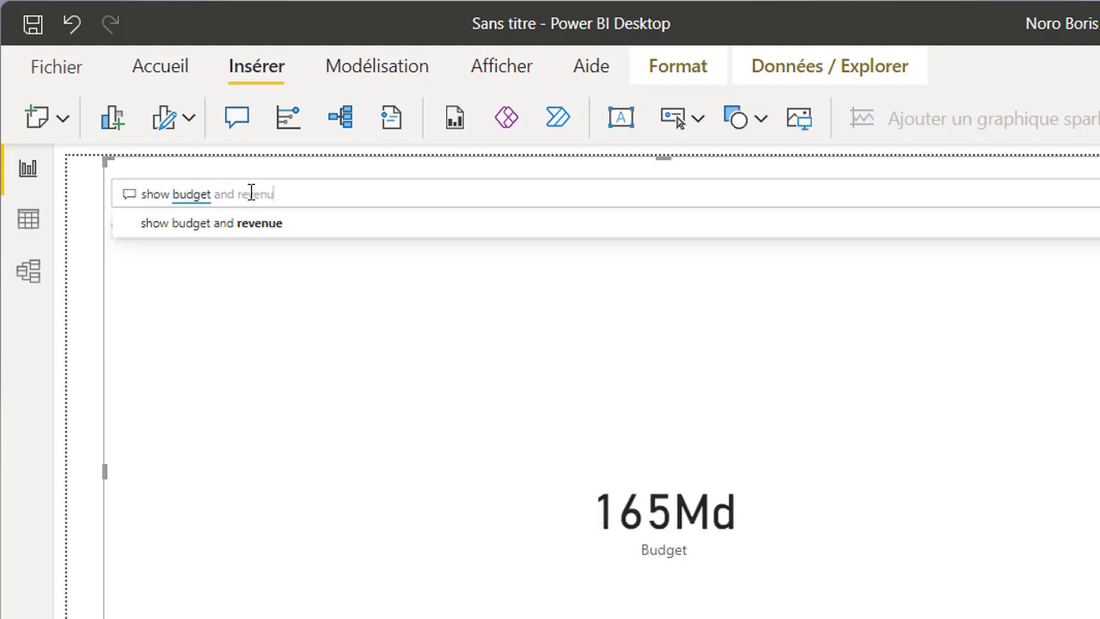
type("nd revenu")
left_click(248, 223)
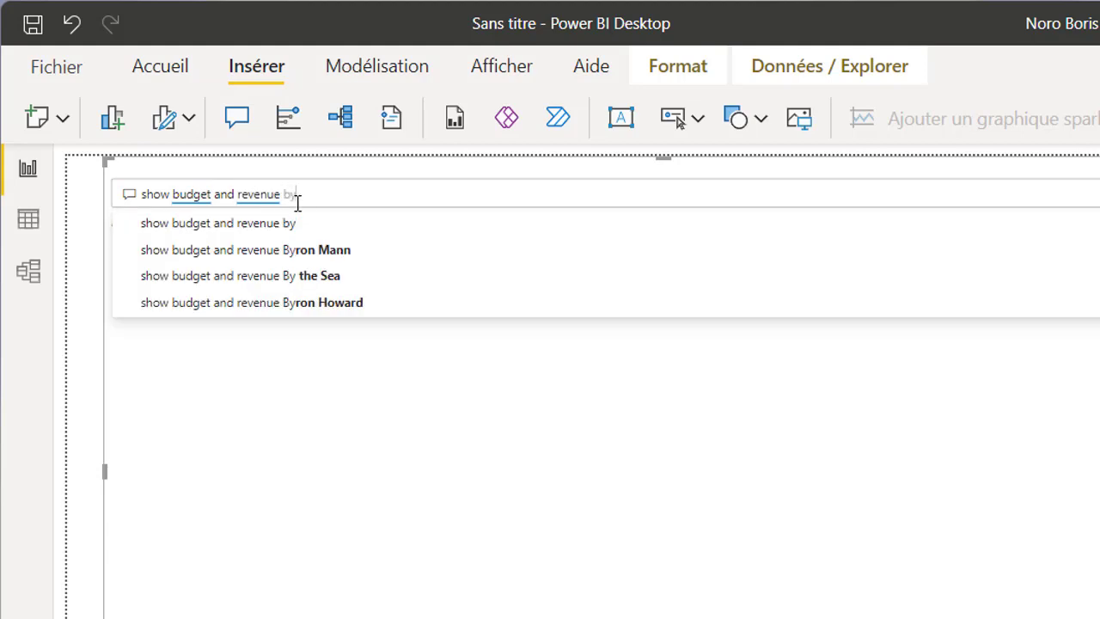
type(" g")
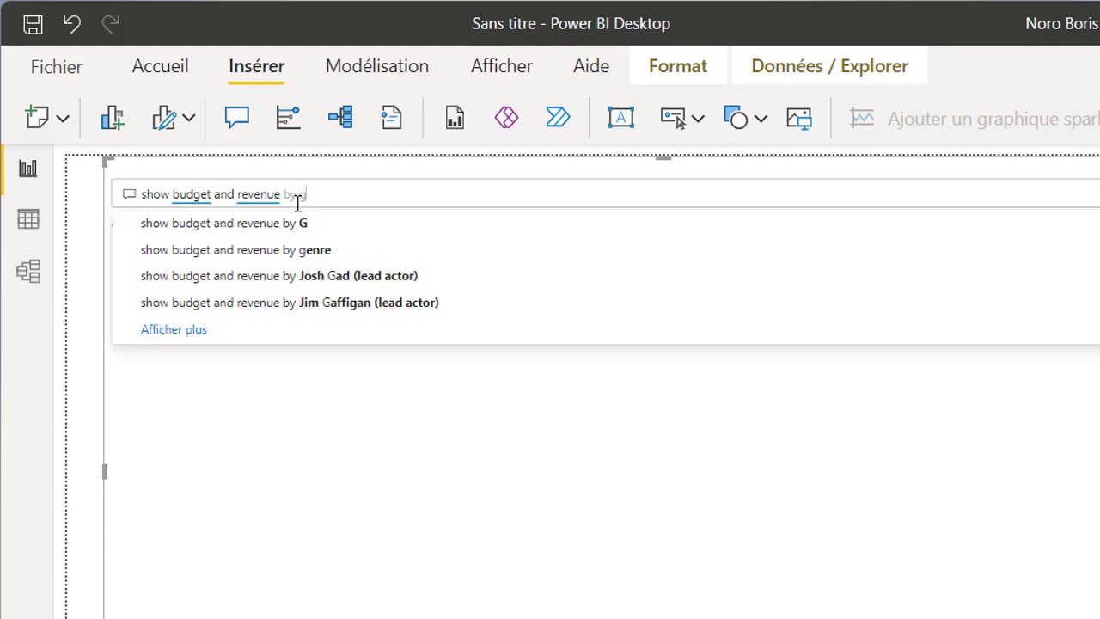
type("enre")
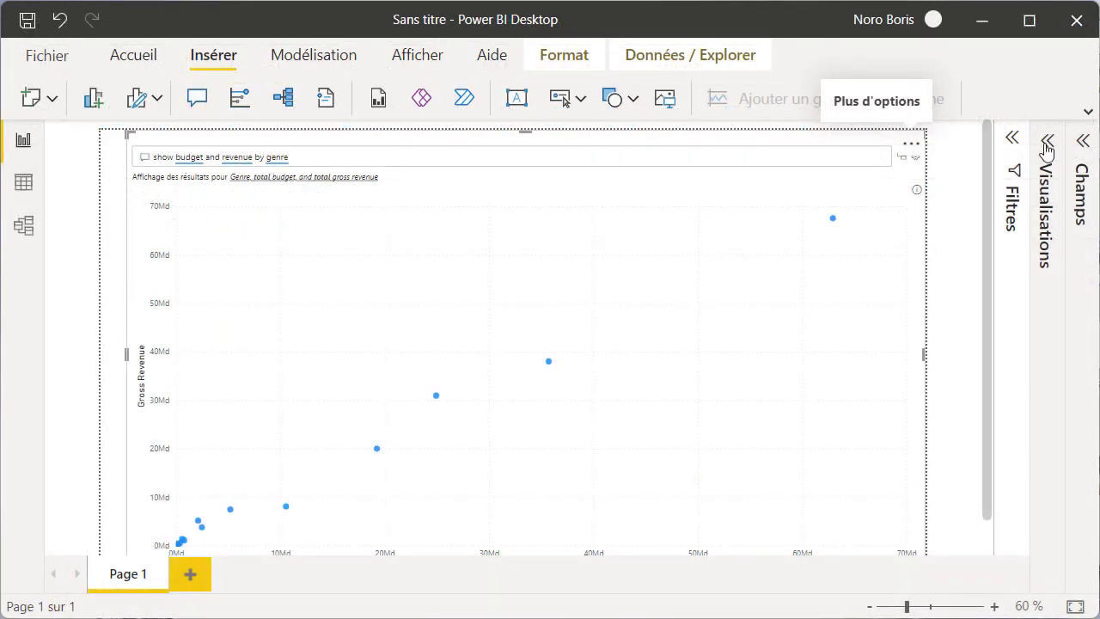
Turn the answer into a clustered bar chart and bring up a fresh Q&A visual
left_click(1047, 142)
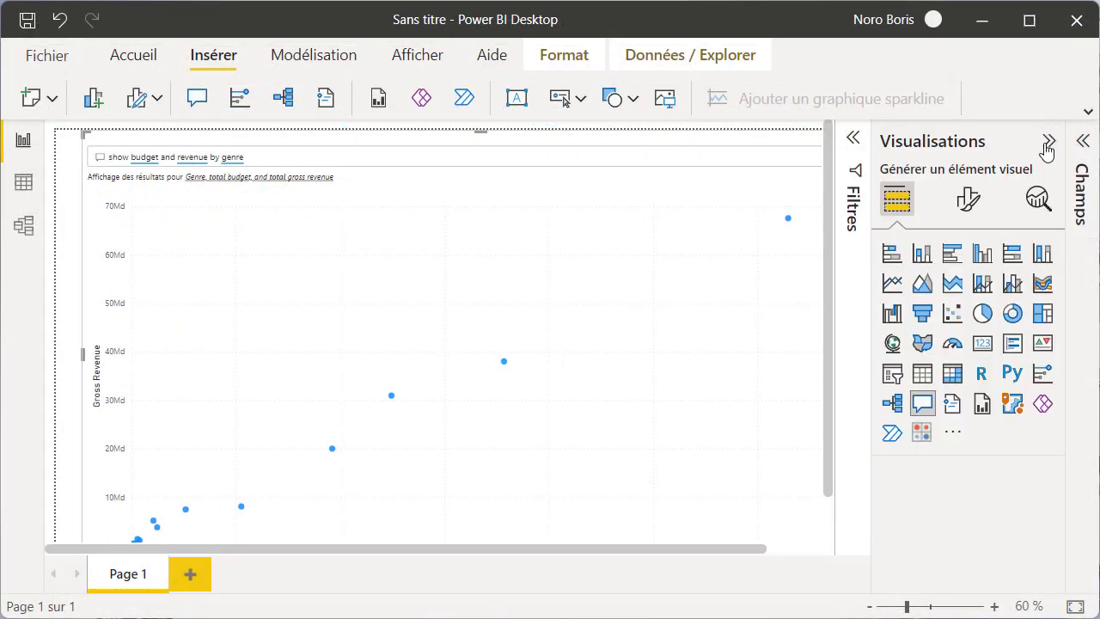
left_click(947, 255)
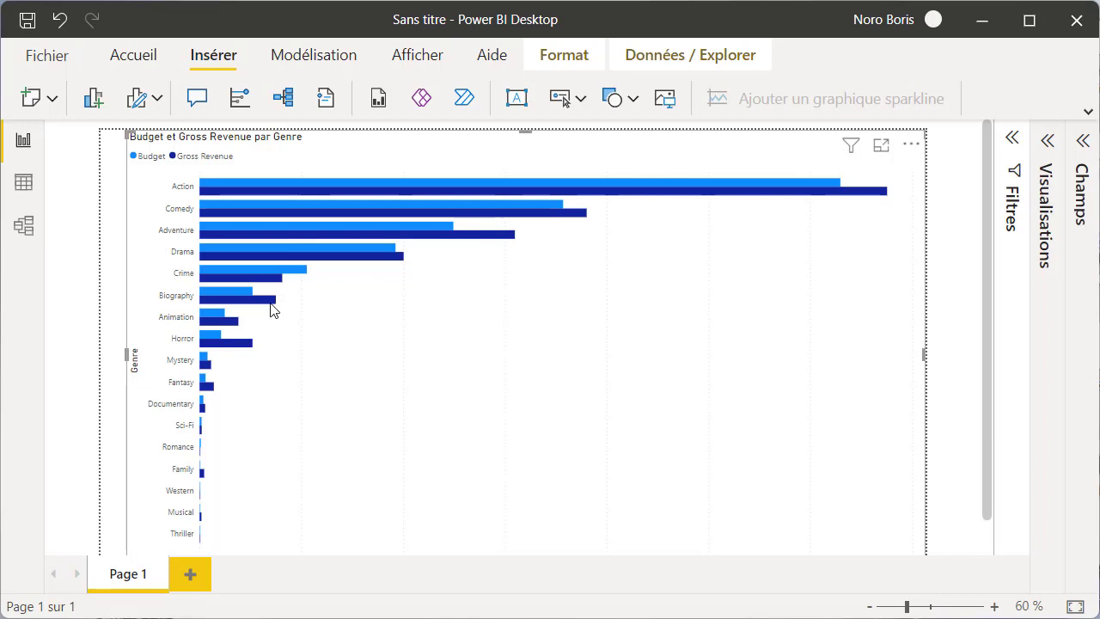
double_click(236, 356)
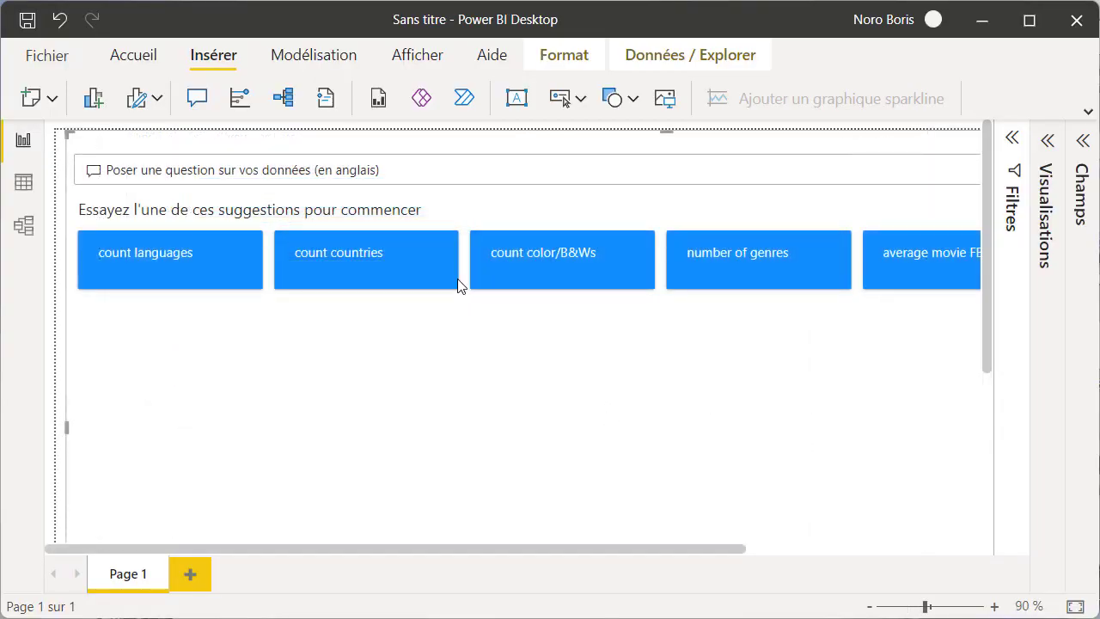
Ask for the top 5 more expensive titles and teach Q&A they mean high budget
left_click(366, 170)
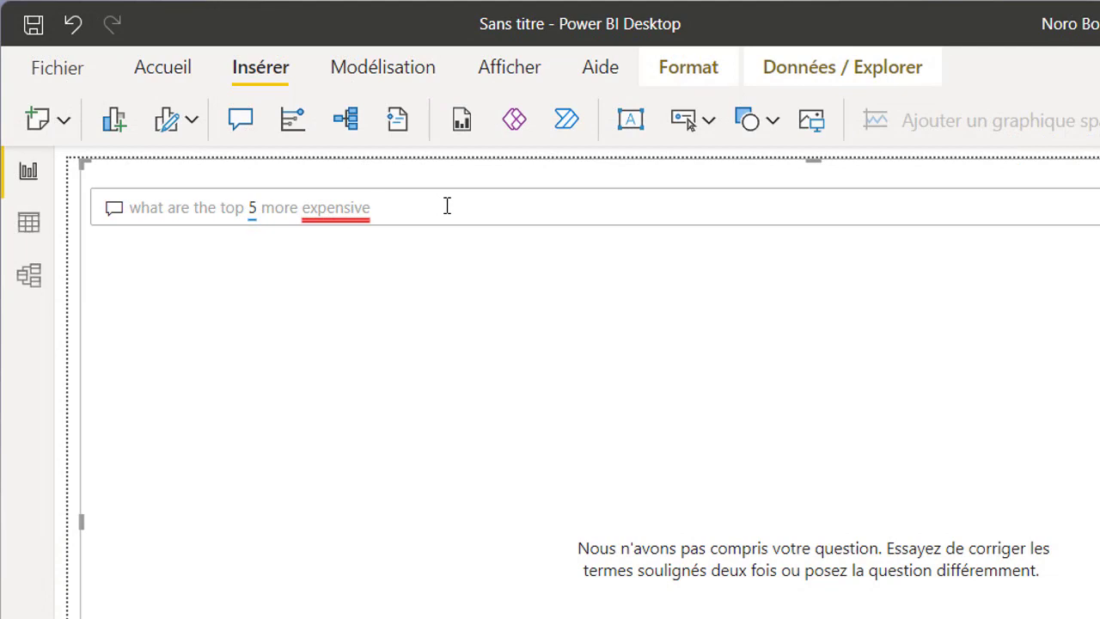
type("title")
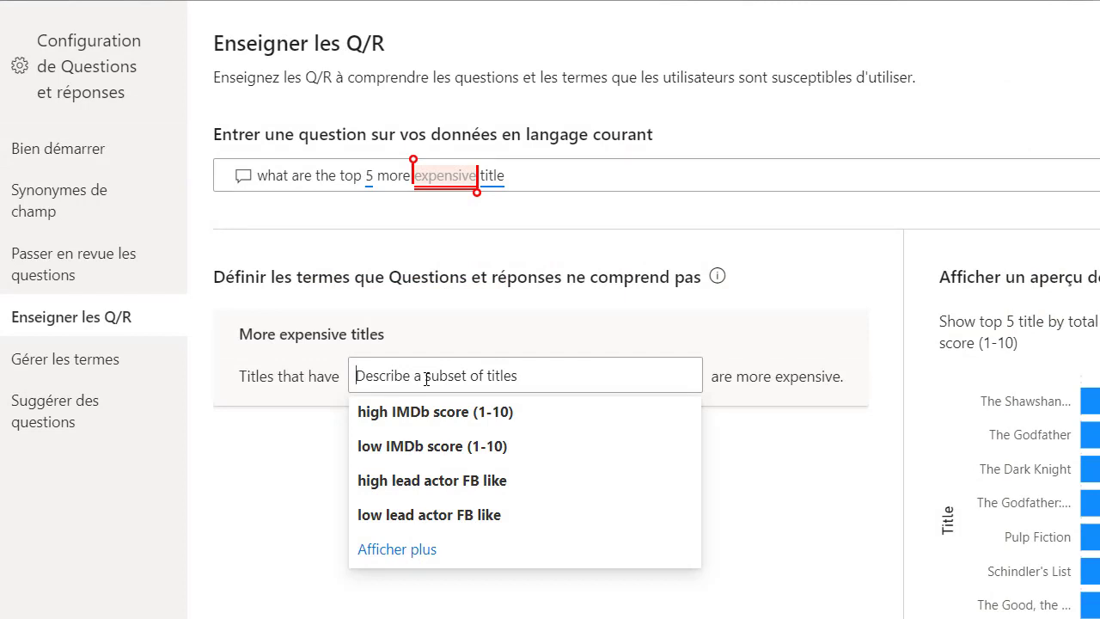
type("h")
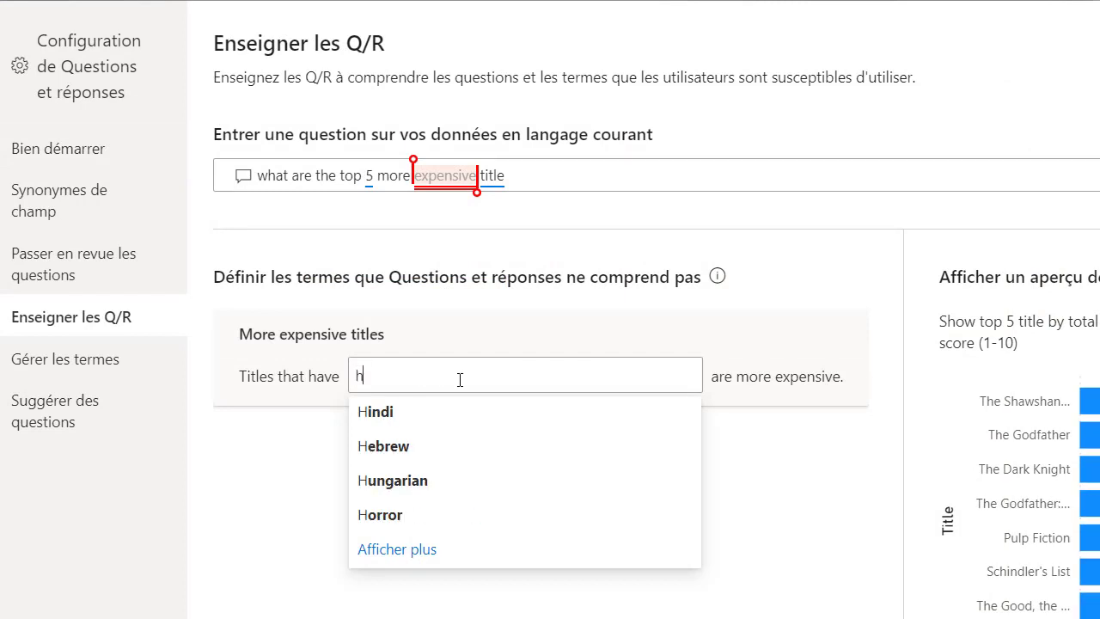
type("igh budget")
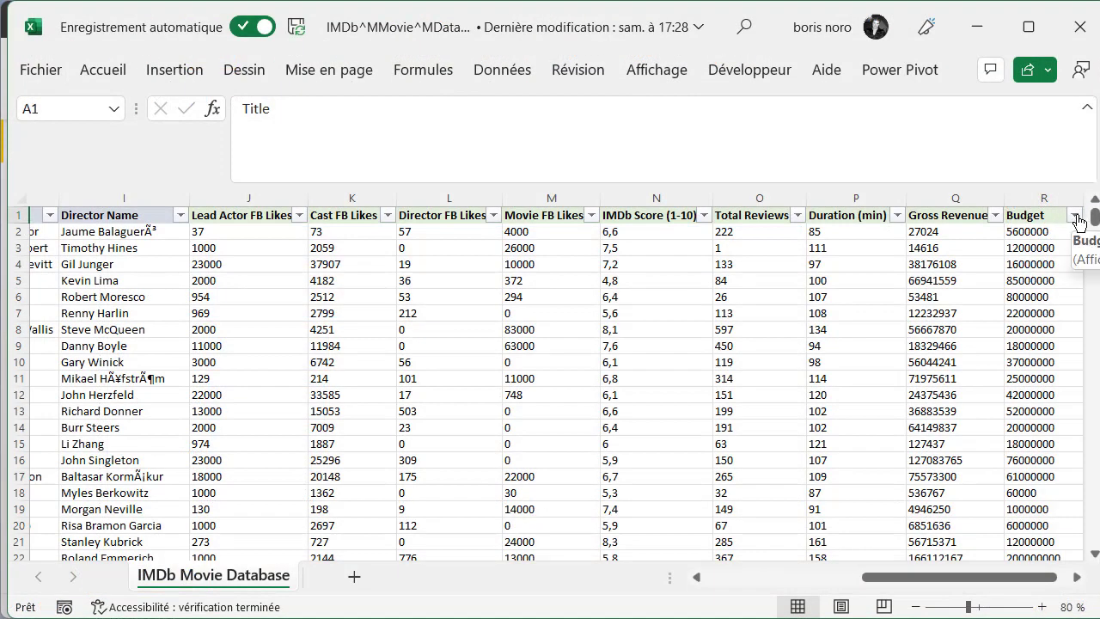
Sort the Excel table by Budget largest to smallest and return to column A
left_click(1074, 215)
left_click(1005, 272)
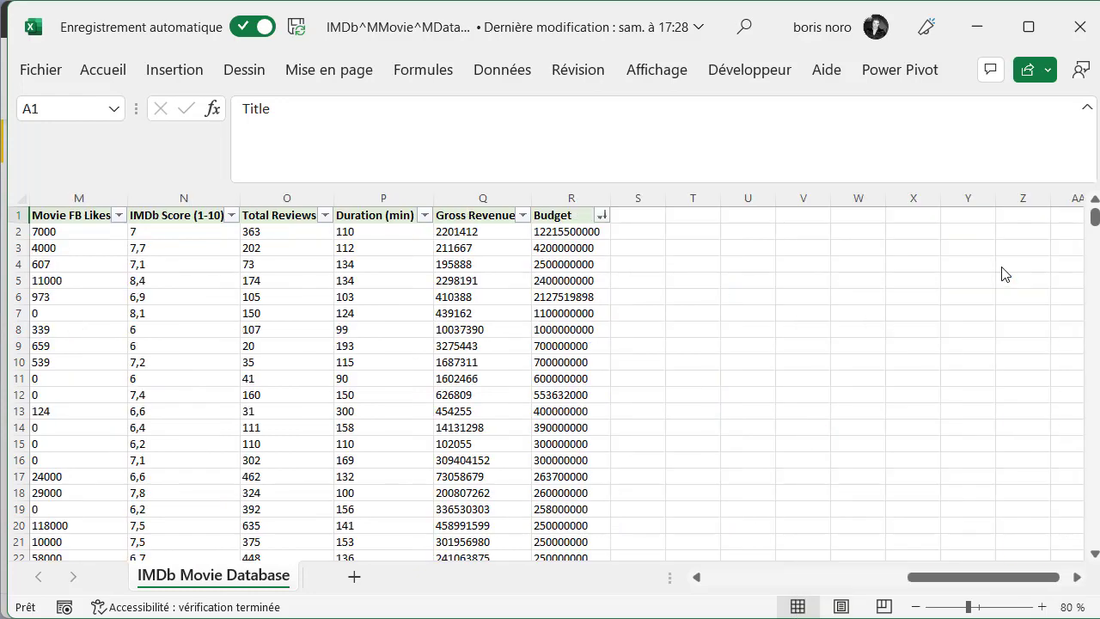
left_click(89, 230)
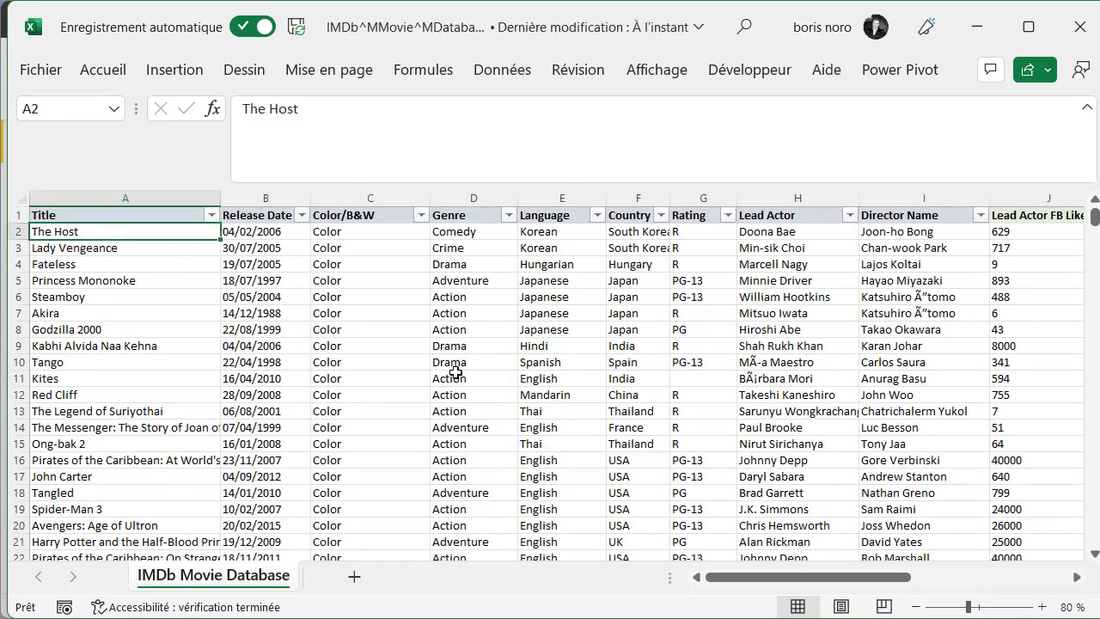